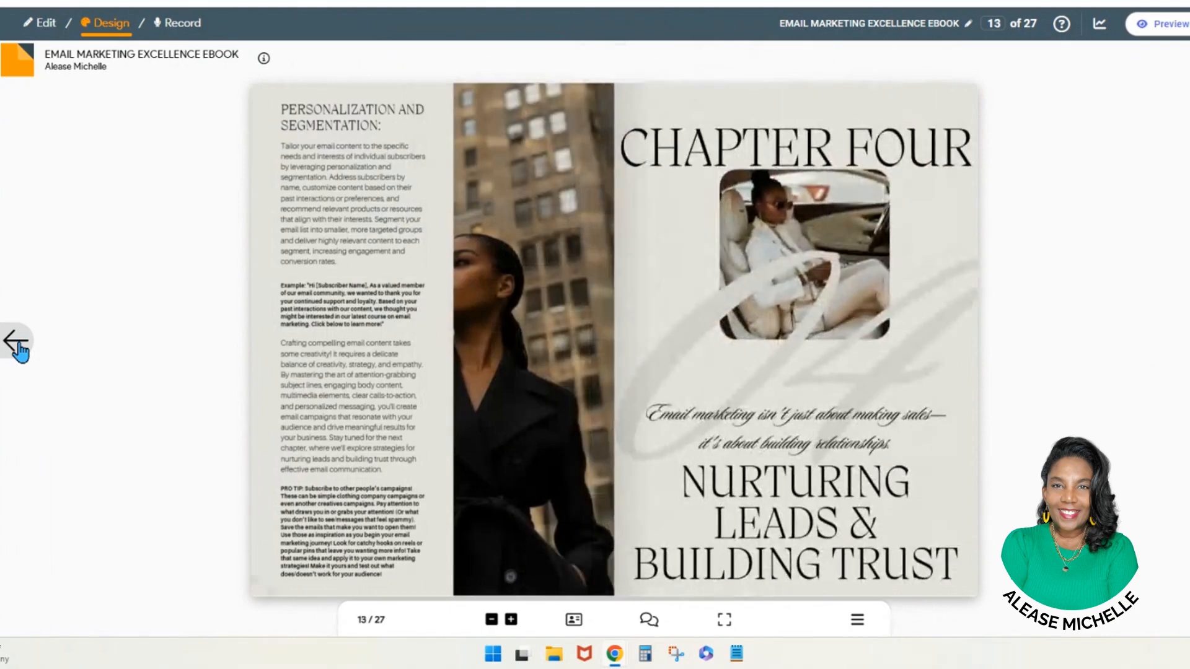
# - Page back and forth through the Email Marketing Excellence flipbook, ending at the favorite subjects and example email spread on page 25
pyautogui.click(18, 347)
pyautogui.click(18, 347)
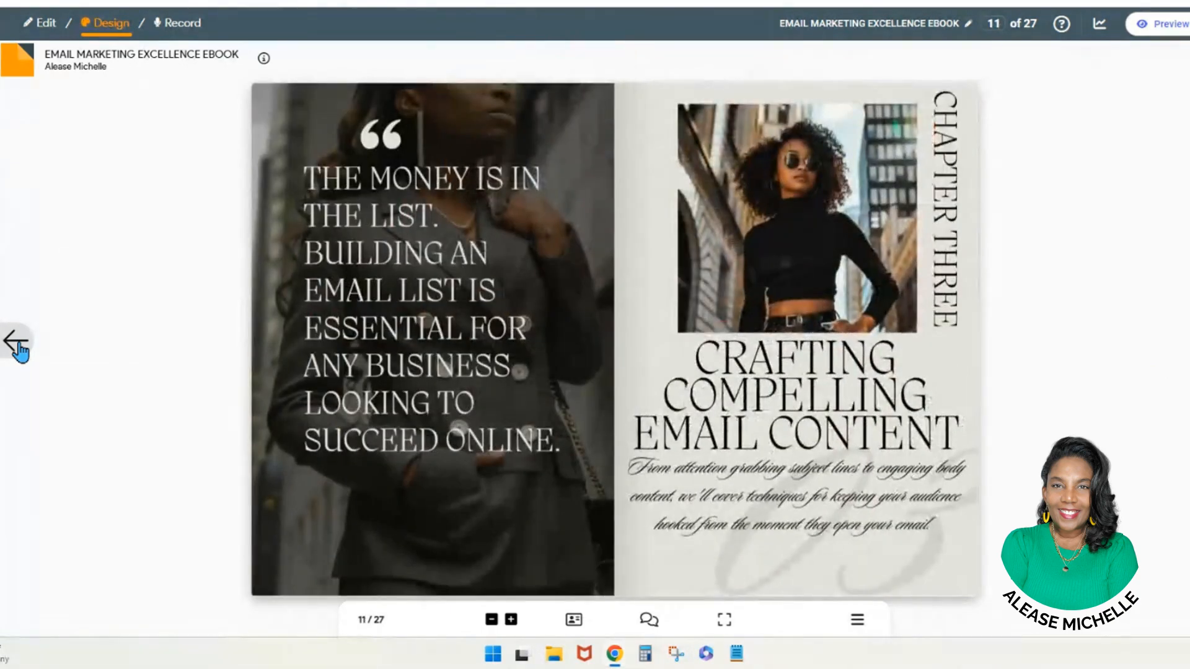
pyautogui.click(18, 347)
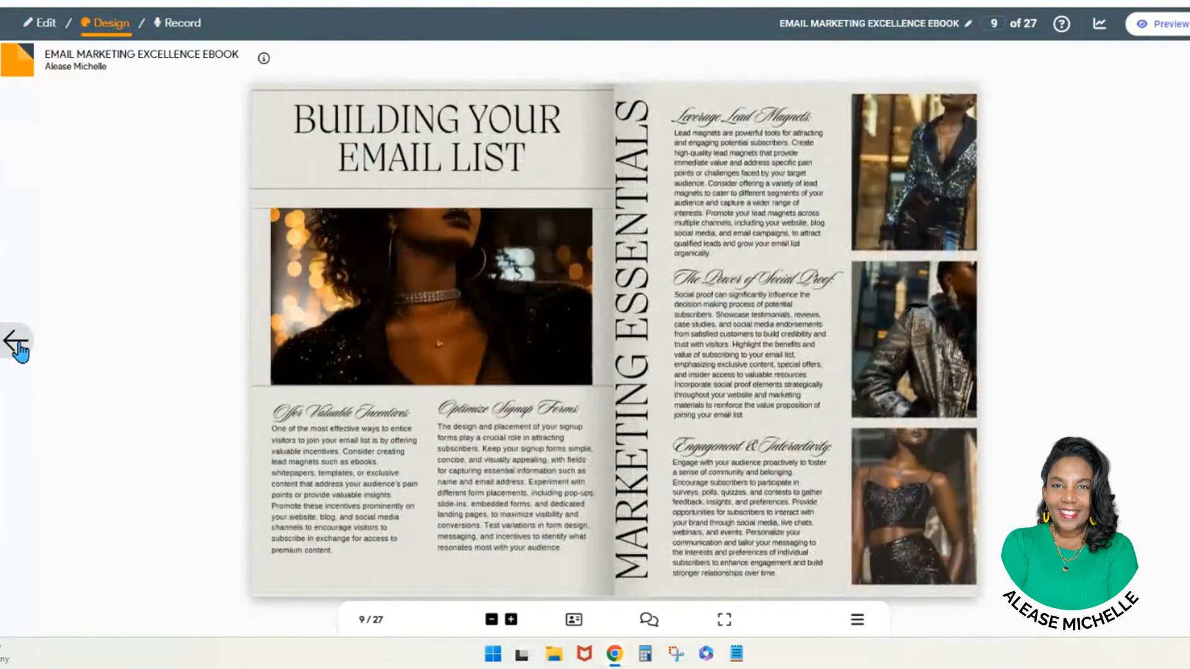
pyautogui.click(18, 347)
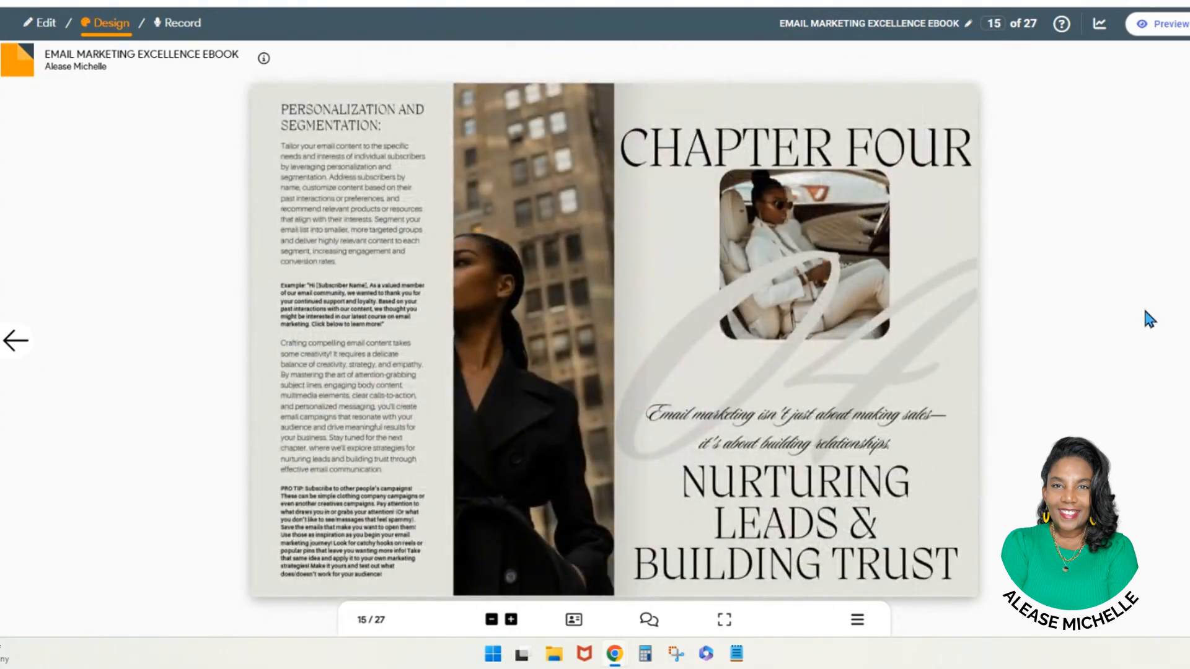
pyautogui.press('Right')
pyautogui.press('Right')
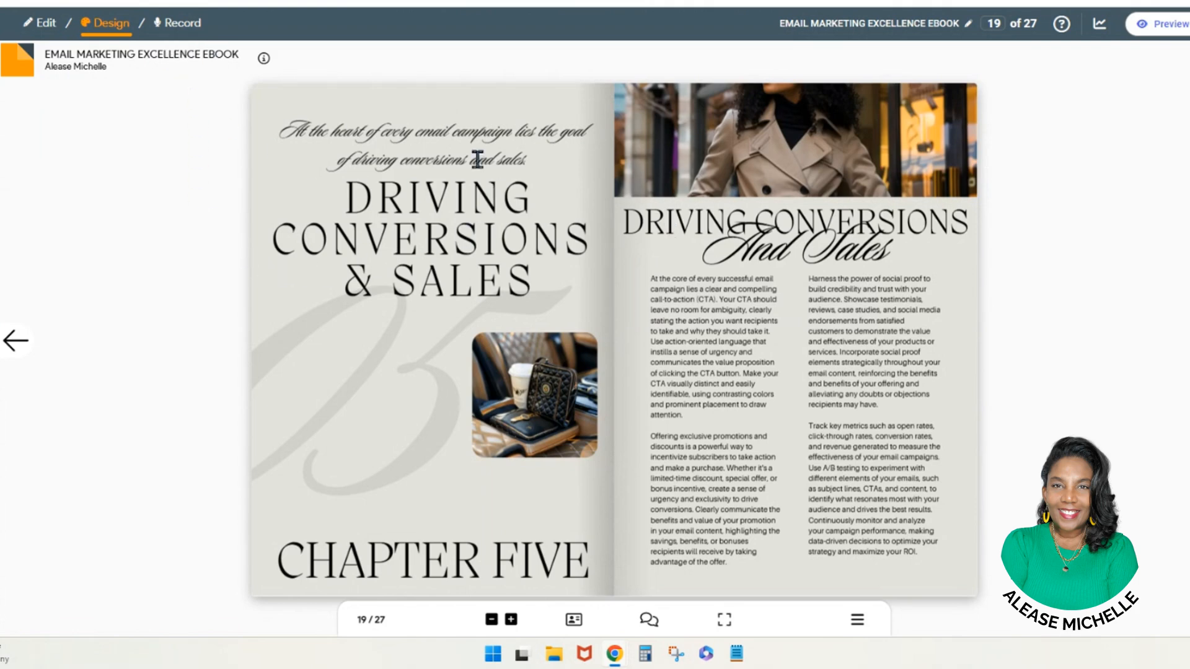
pyautogui.press('Right')
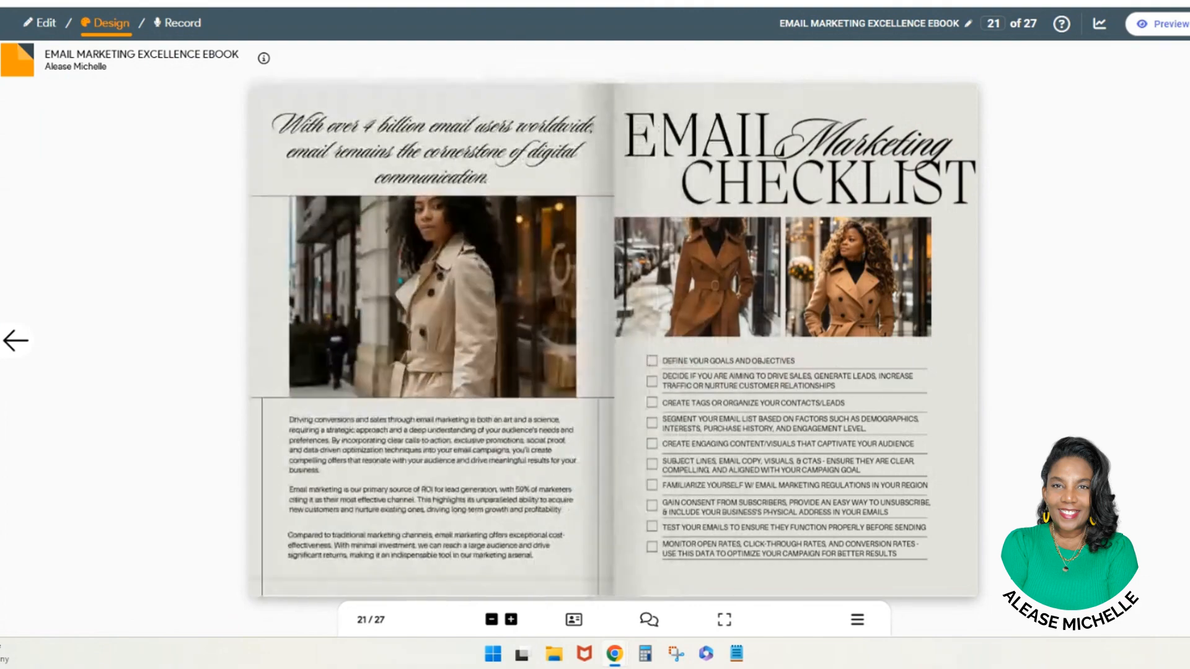
pyautogui.press('Right')
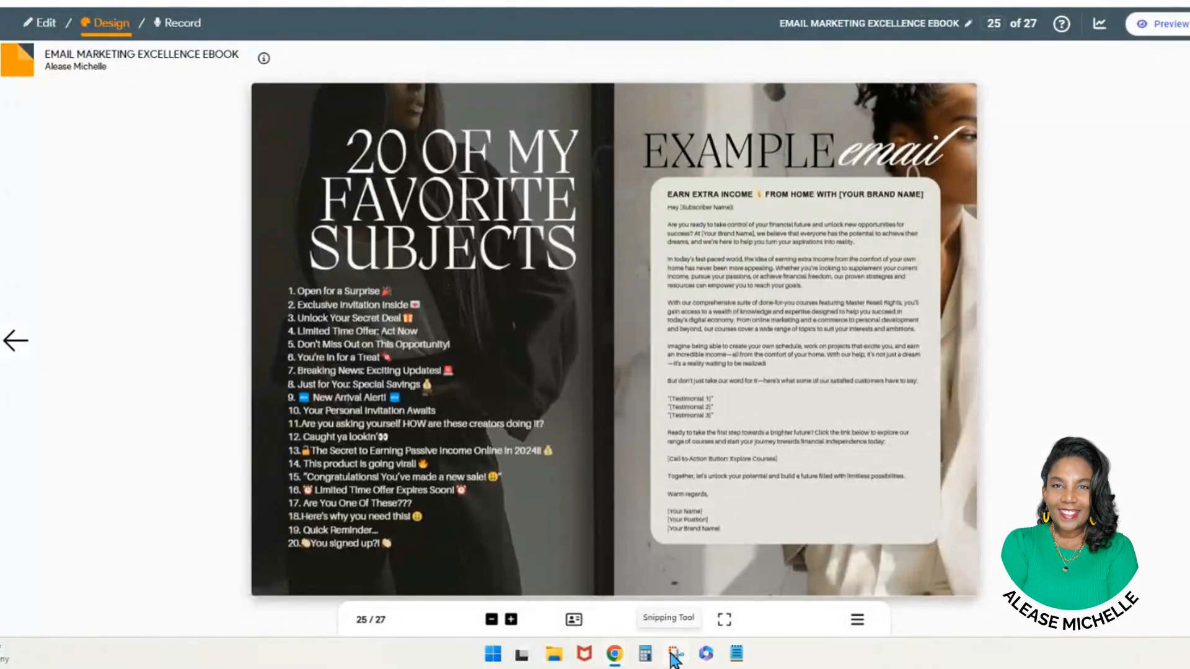
# - Switch to the Snipping Tool and look at its snapshot and screen-recording modes, leaving it in recording mode before closing it
pyautogui.click(674, 656)
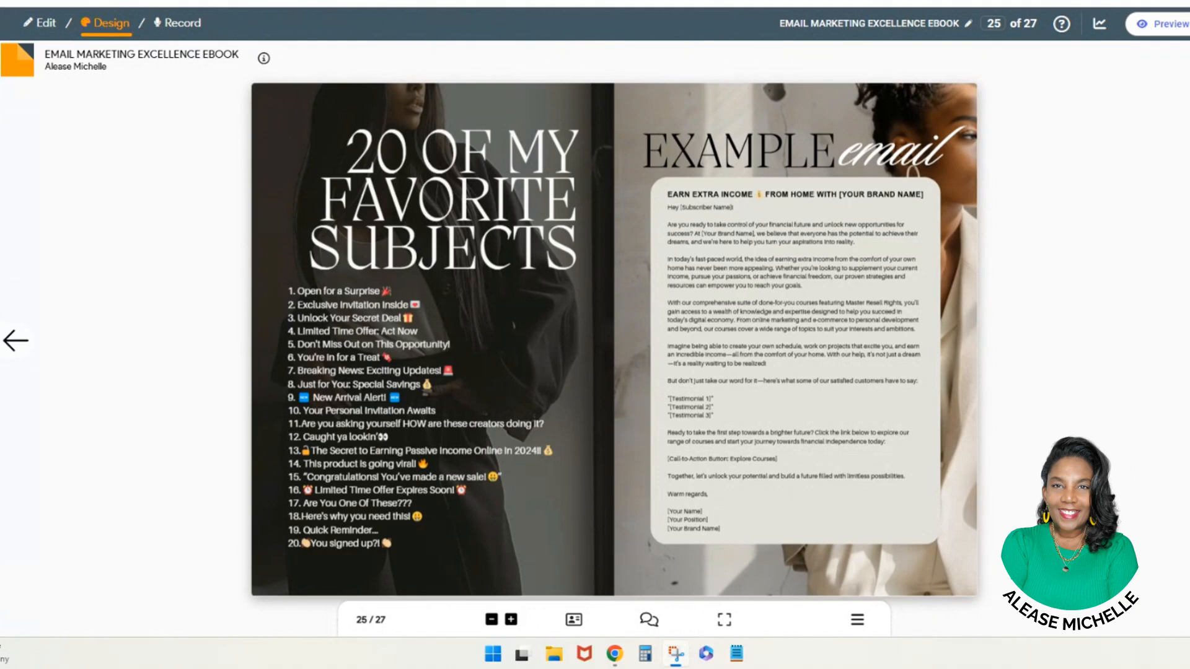
pyautogui.moveTo(403, 278); pyautogui.dragTo(592, 187)
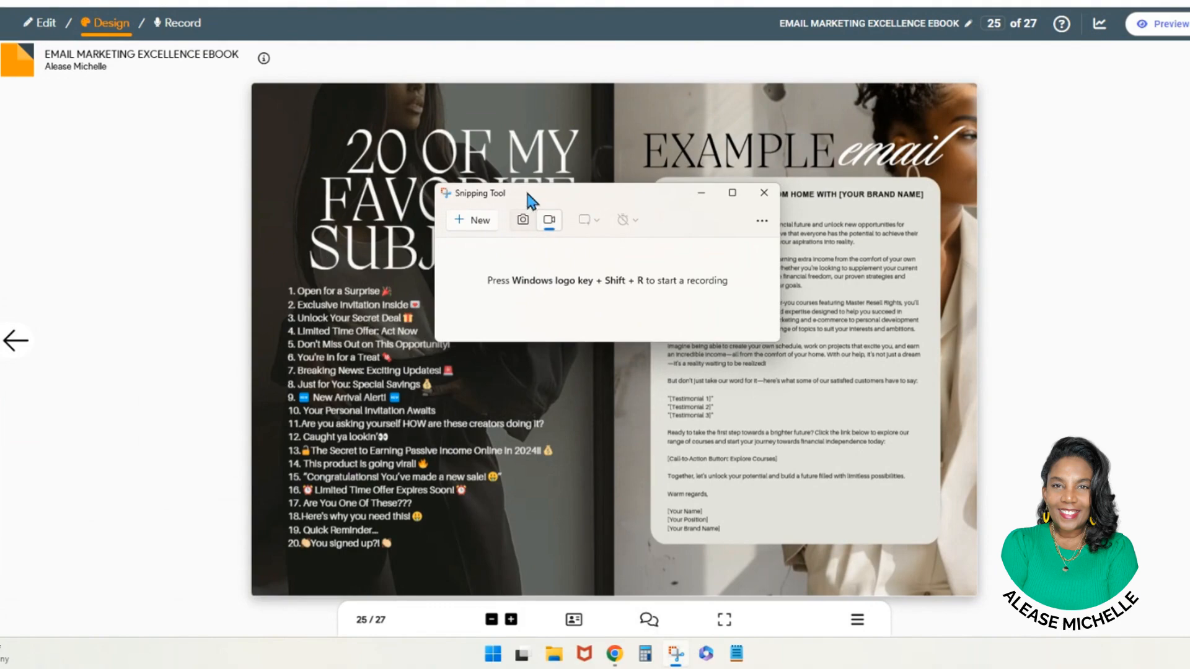
pyautogui.click(521, 220)
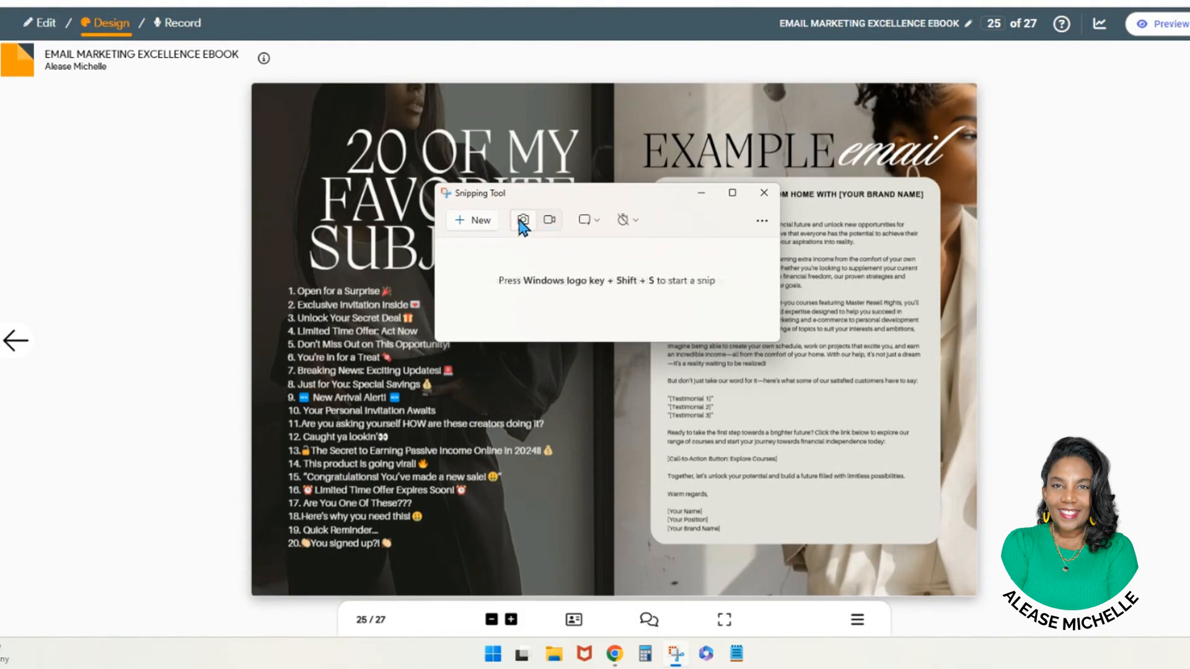
pyautogui.click(549, 221)
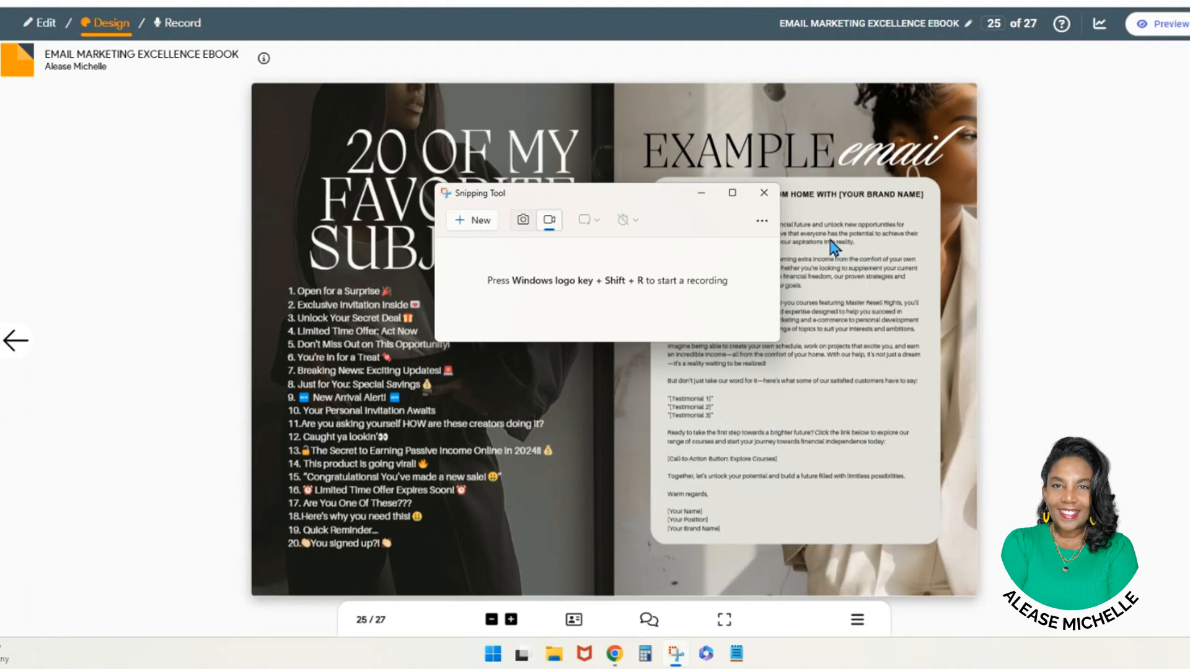
pyautogui.click(768, 197)
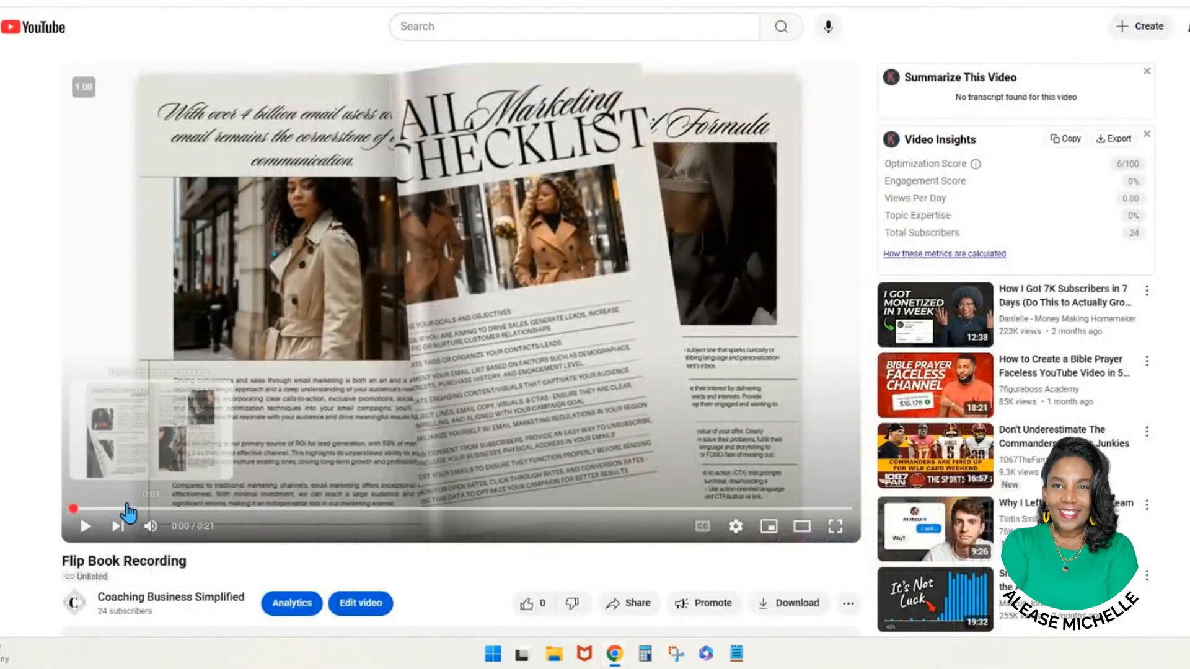
# - Switch to YouTube, play the opening seconds of the Flip Book Recording video and pause it
pyautogui.click(87, 539)
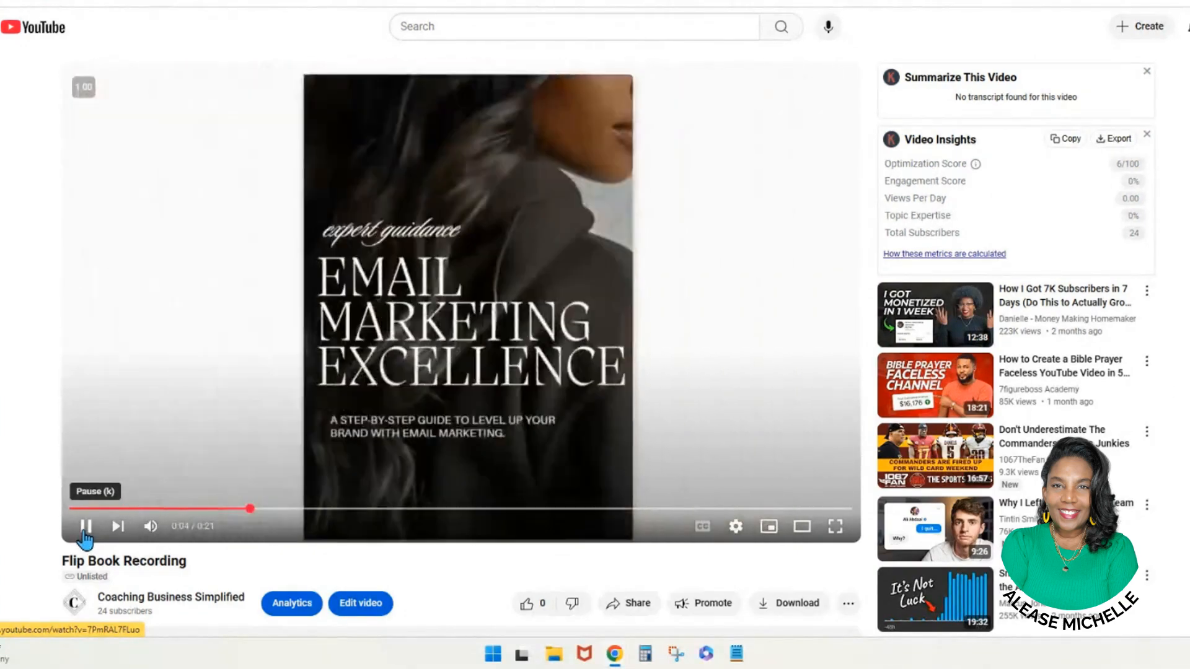
pyautogui.click(85, 536)
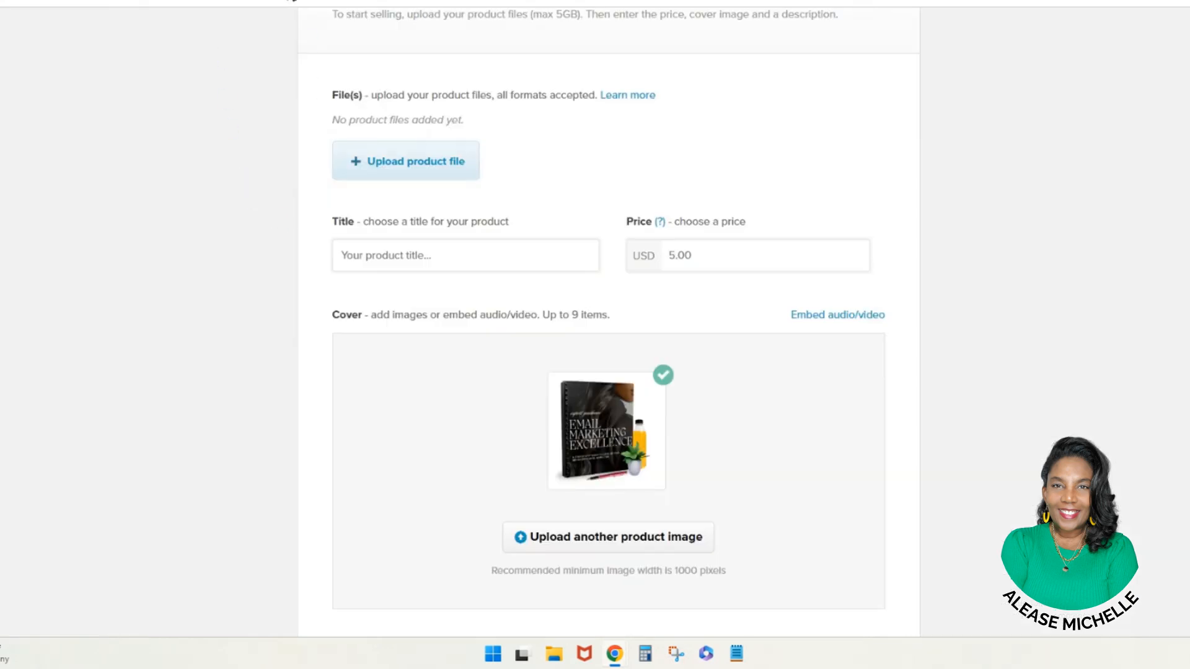
# - Embed the flip book recording's YouTube link as a video in the cover section of the new product listing
pyautogui.click(845, 316)
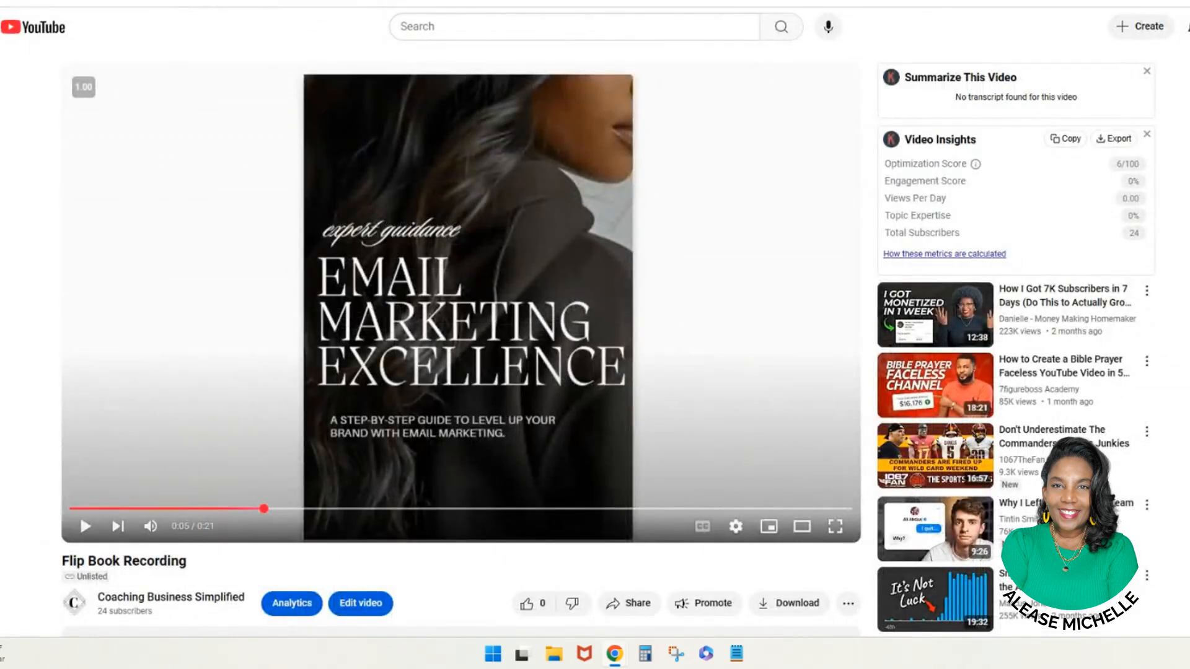
pyautogui.rightClick(247, 3)
pyautogui.click(287, 99)
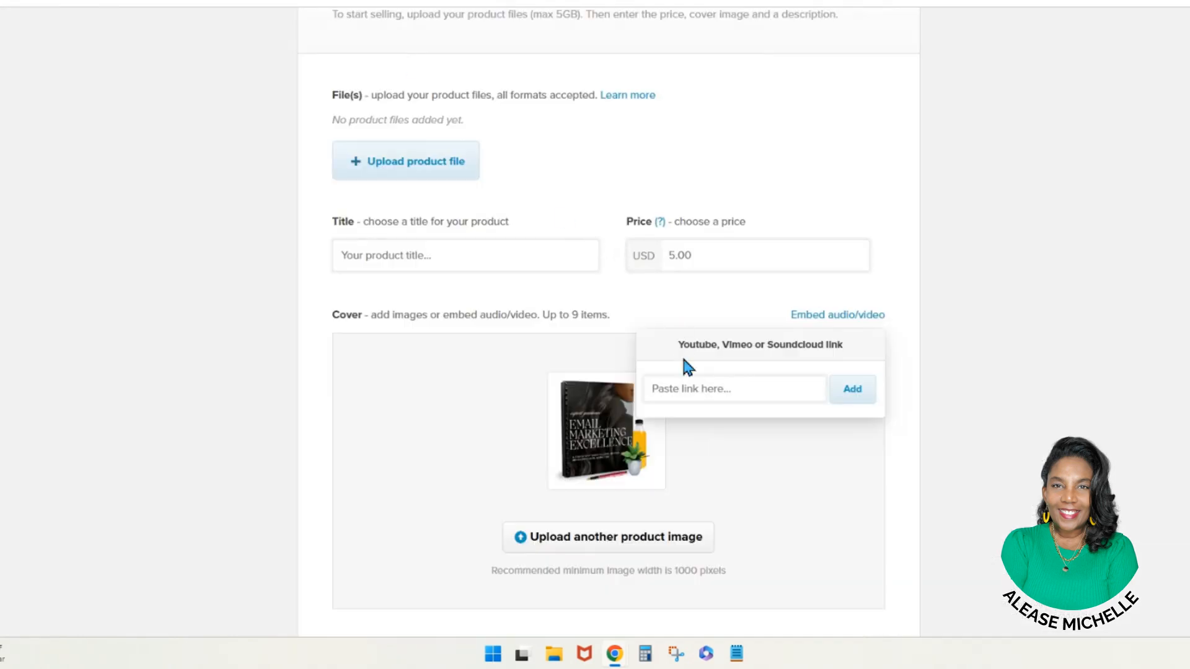
pyautogui.click(690, 399)
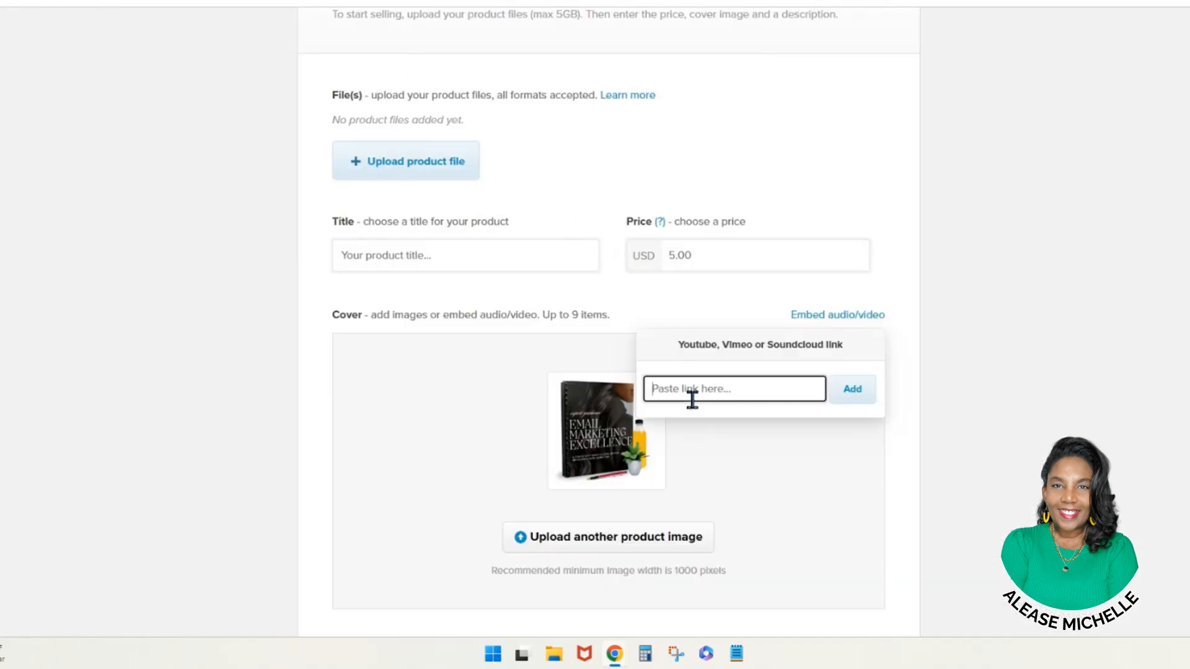
pyautogui.rightClick(692, 399)
pyautogui.click(715, 242)
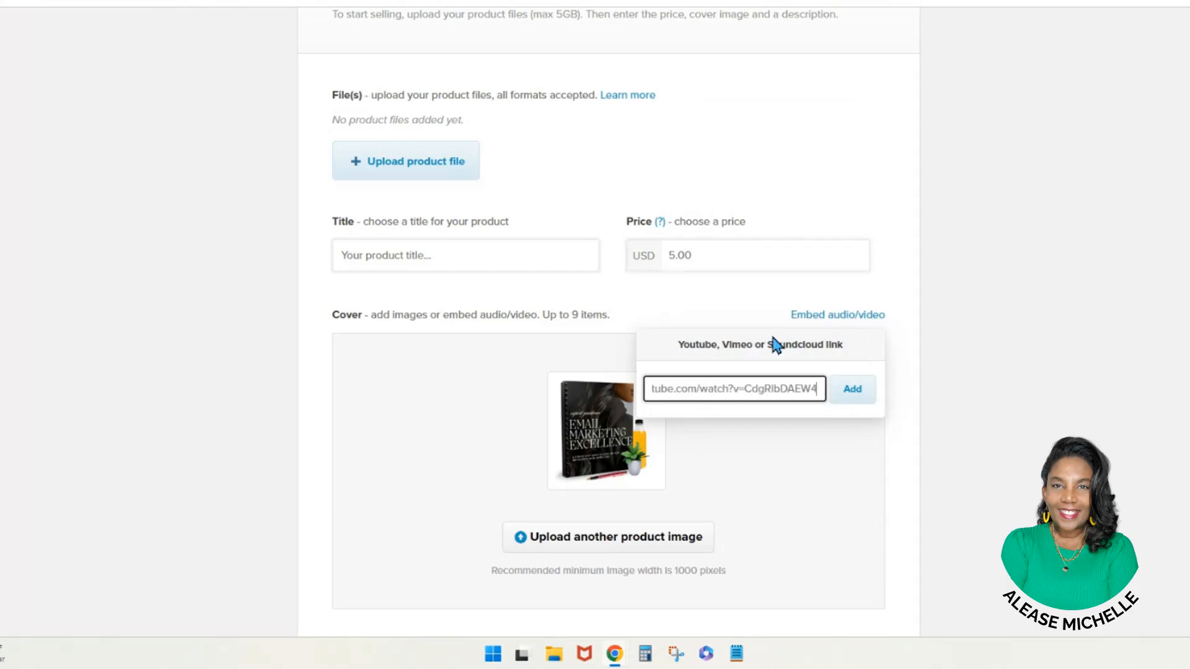
pyautogui.click(858, 391)
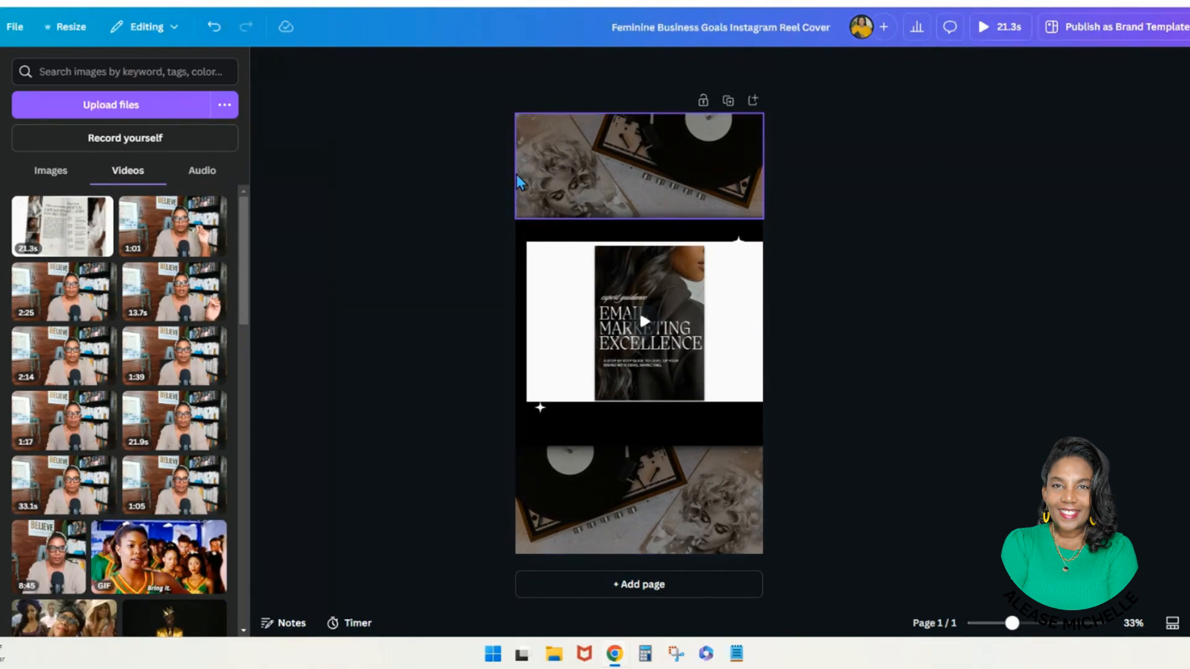
# - Switch to the reel cover design in Canva and browse templates similar to Black White Minimal Business Strategies before returning to the uploaded videos
pyautogui.click(1, 70)
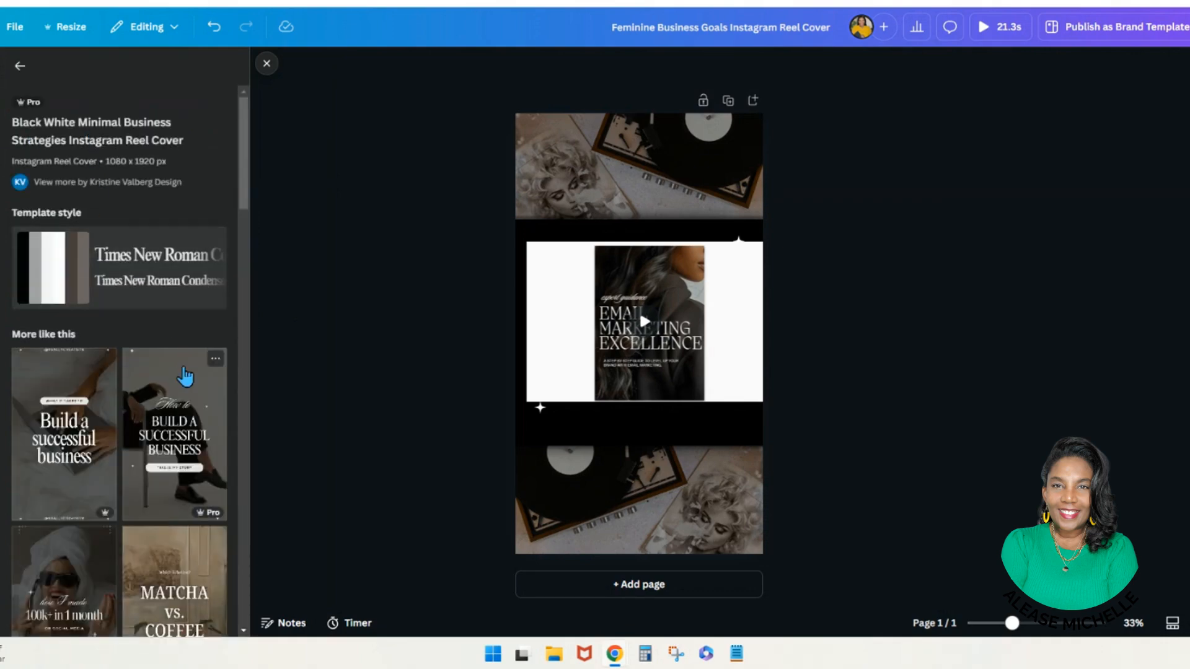
pyautogui.scroll(-9, 185, 376)
pyautogui.scroll(-5, 186, 372)
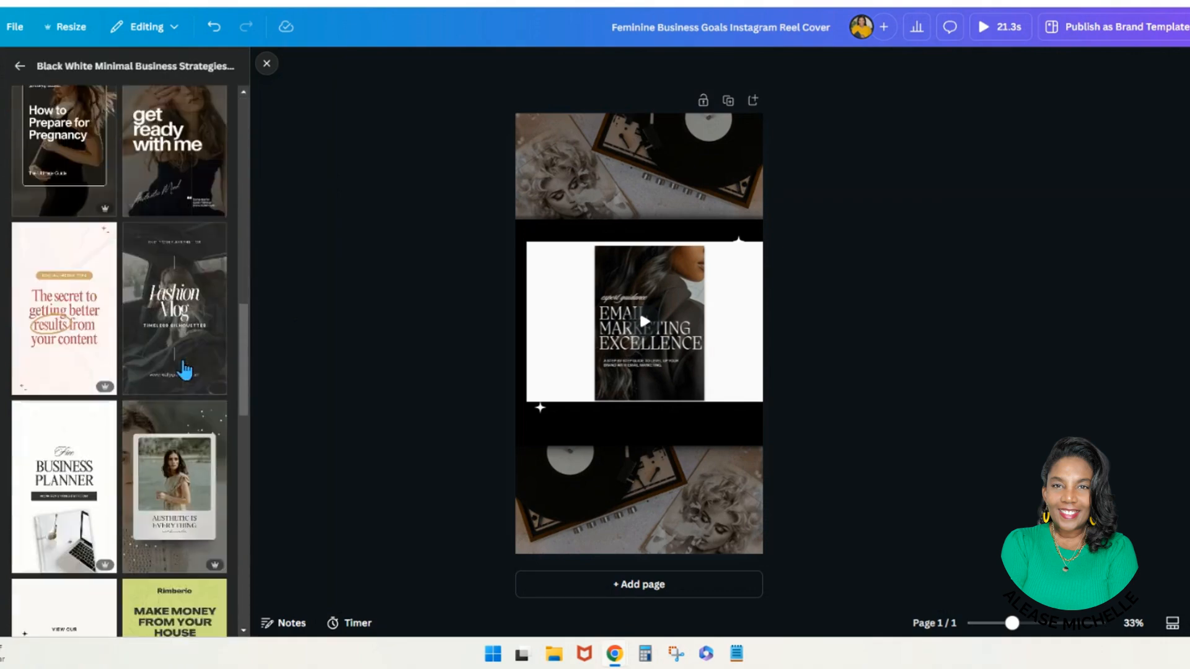
pyautogui.scroll(10, 22, 176)
pyautogui.scroll(2, 21, 177)
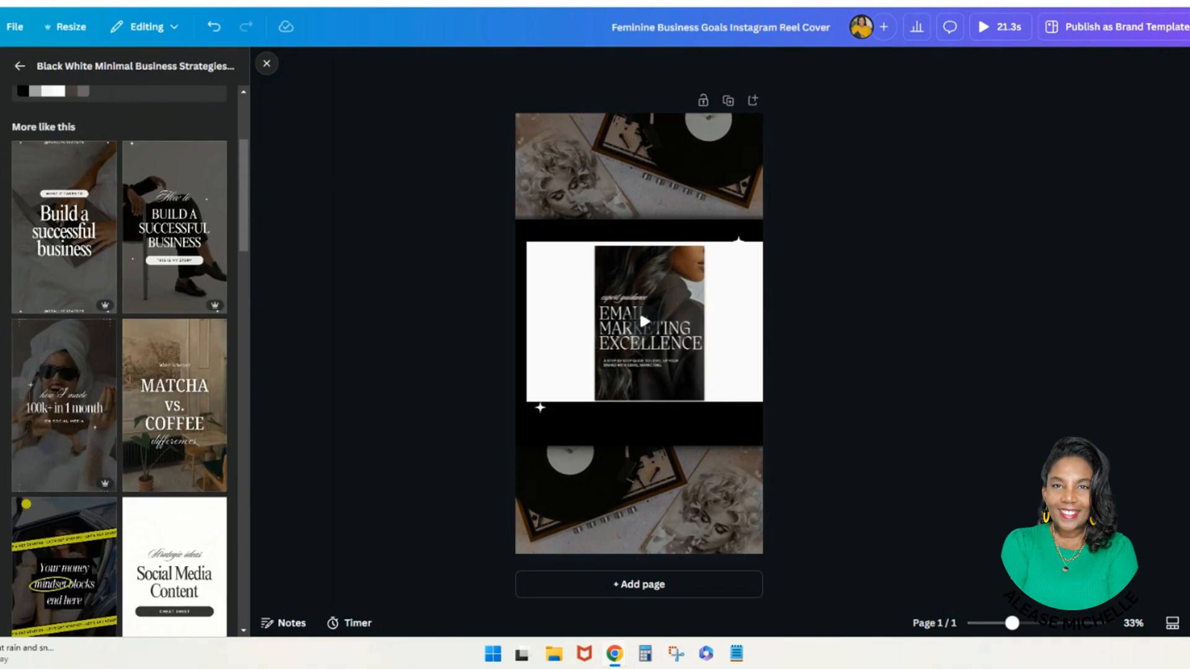
pyautogui.click(20, 66)
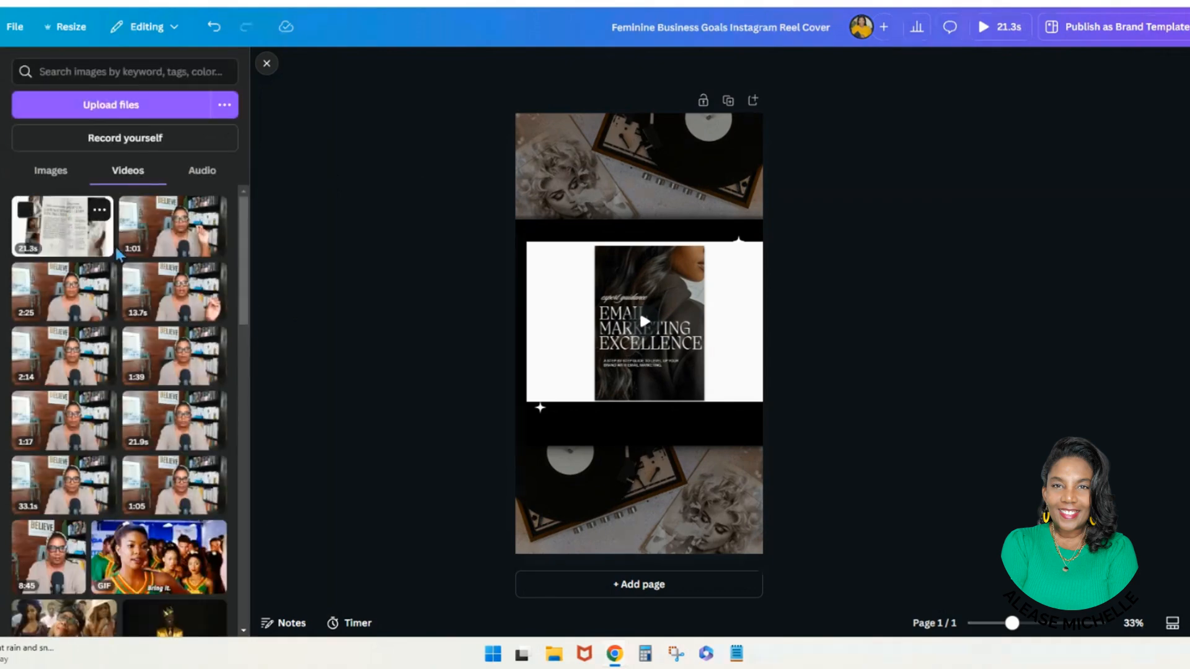
# - Delete the flipbook video from the reel cover and insert the uploaded 21.3s flipbook video in its place
pyautogui.click(606, 282)
pyautogui.press('Delete')
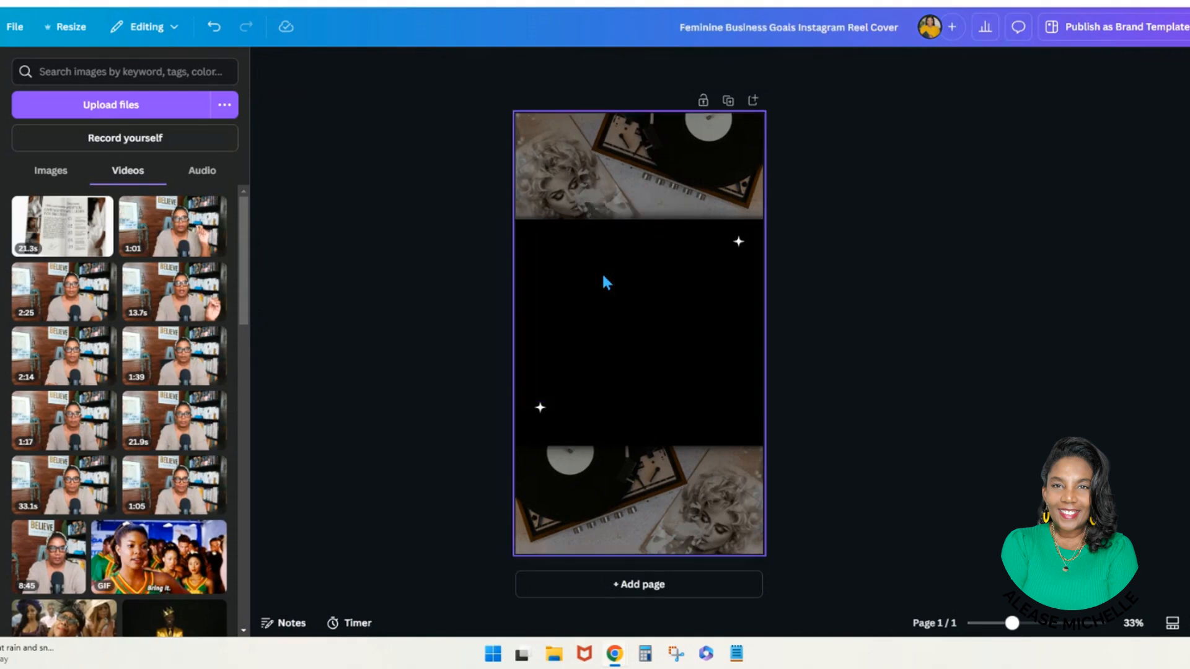
pyautogui.click(75, 233)
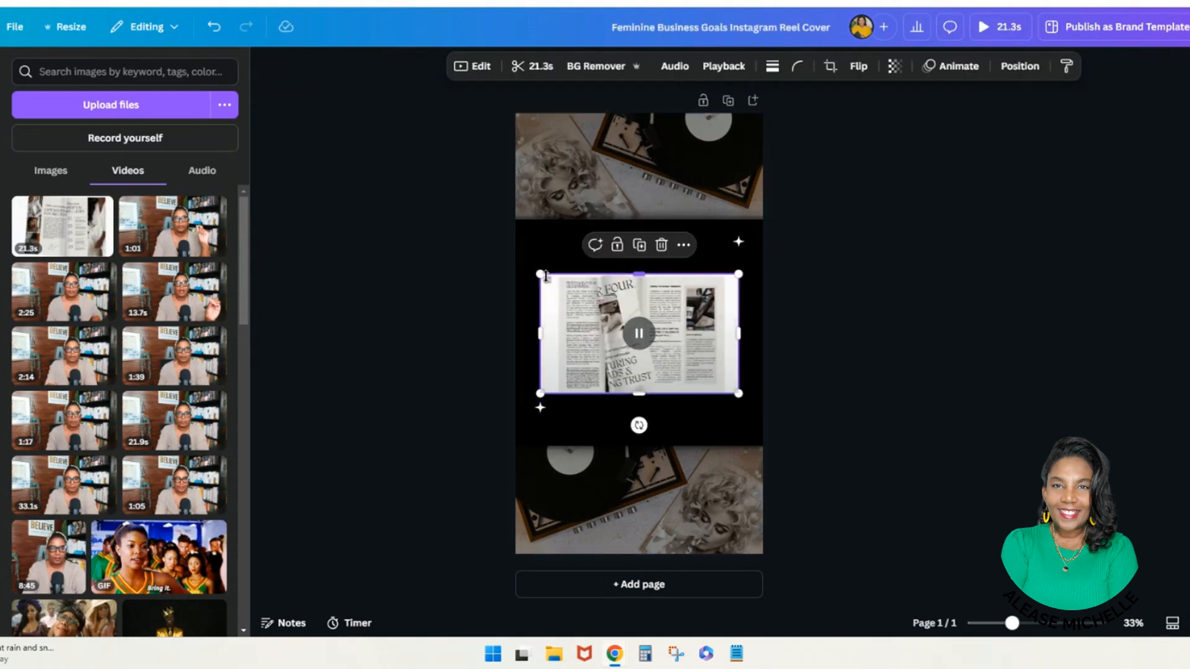
# - Enlarge the flipbook video from its corners until it spans the full width of the black band, then deselect it
pyautogui.moveTo(540, 273); pyautogui.dragTo(528, 263)
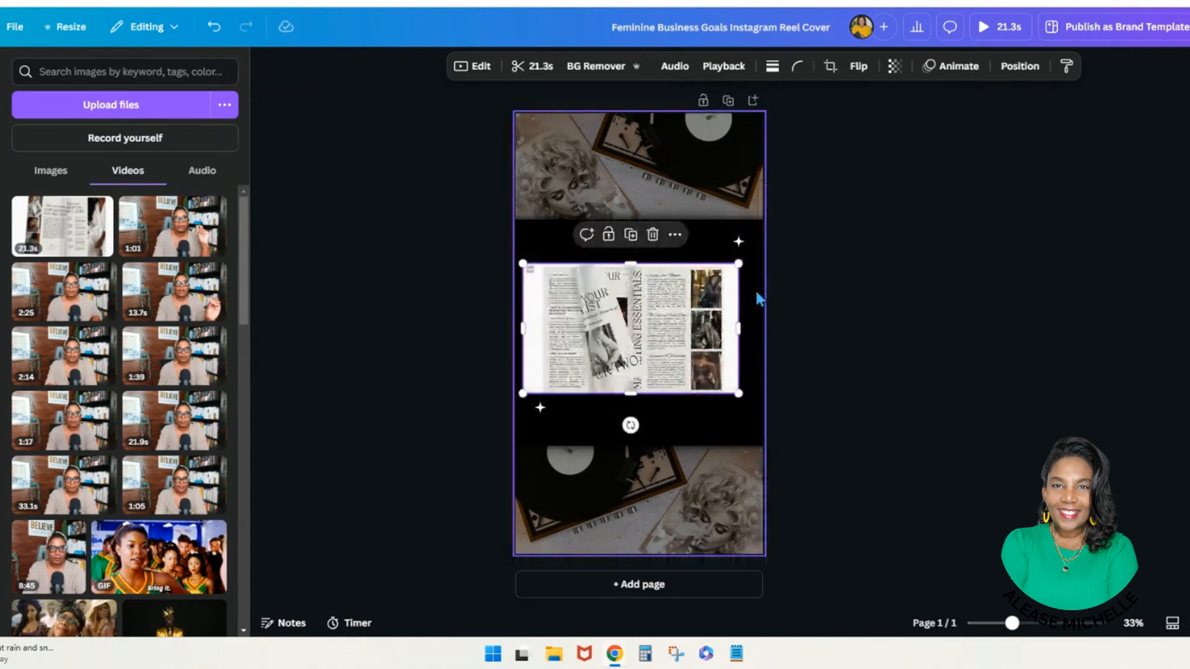
pyautogui.moveTo(738, 263); pyautogui.dragTo(759, 251)
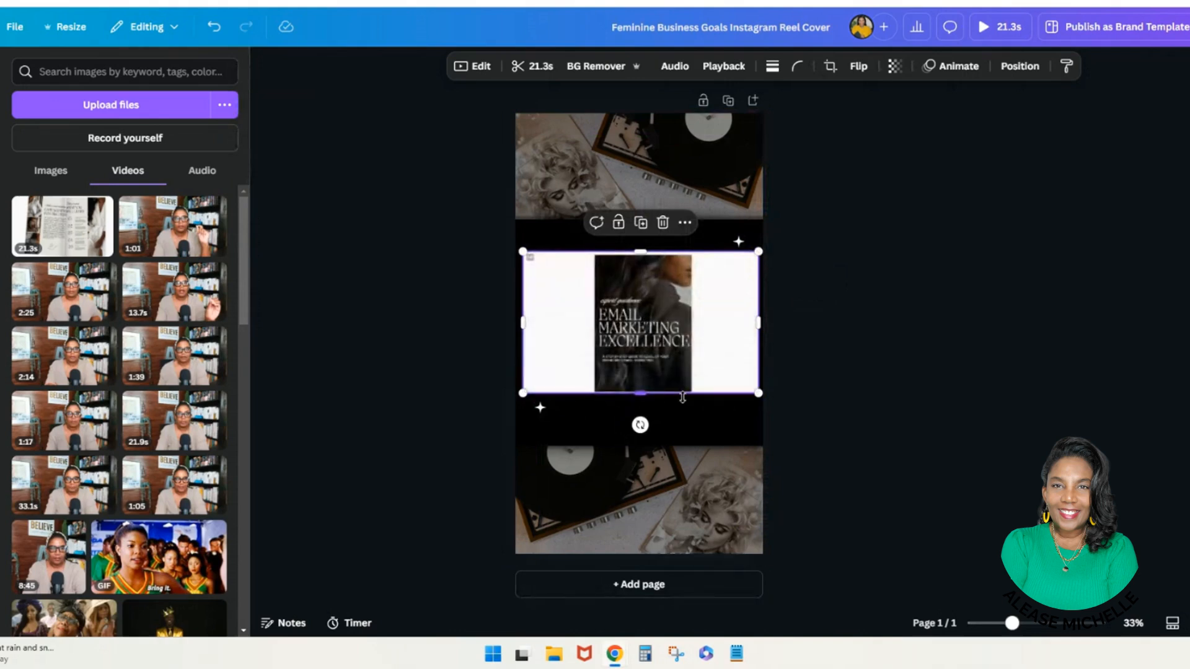
pyautogui.moveTo(760, 395); pyautogui.dragTo(764, 398)
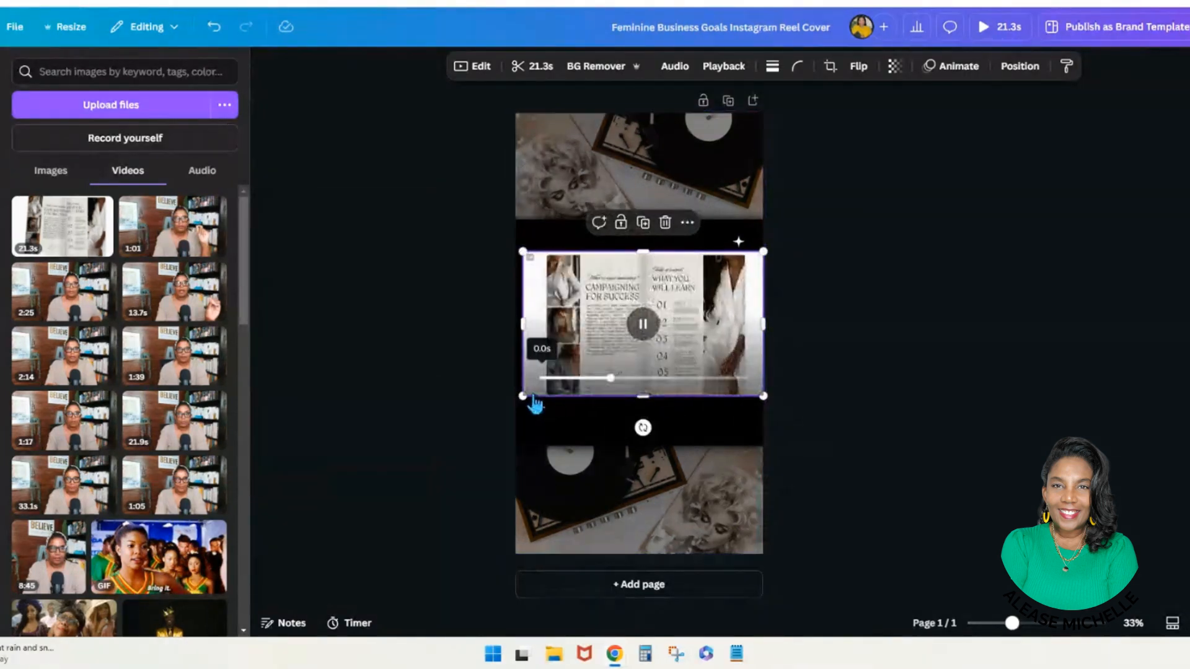
pyautogui.moveTo(523, 397); pyautogui.dragTo(516, 401)
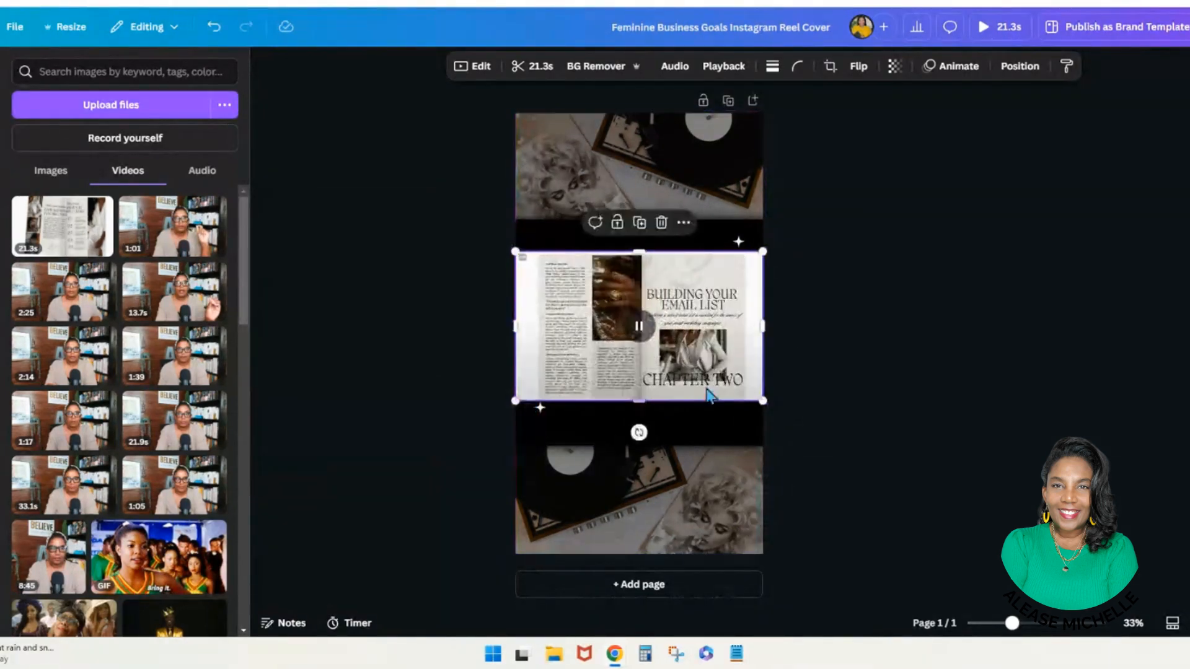
pyautogui.click(859, 358)
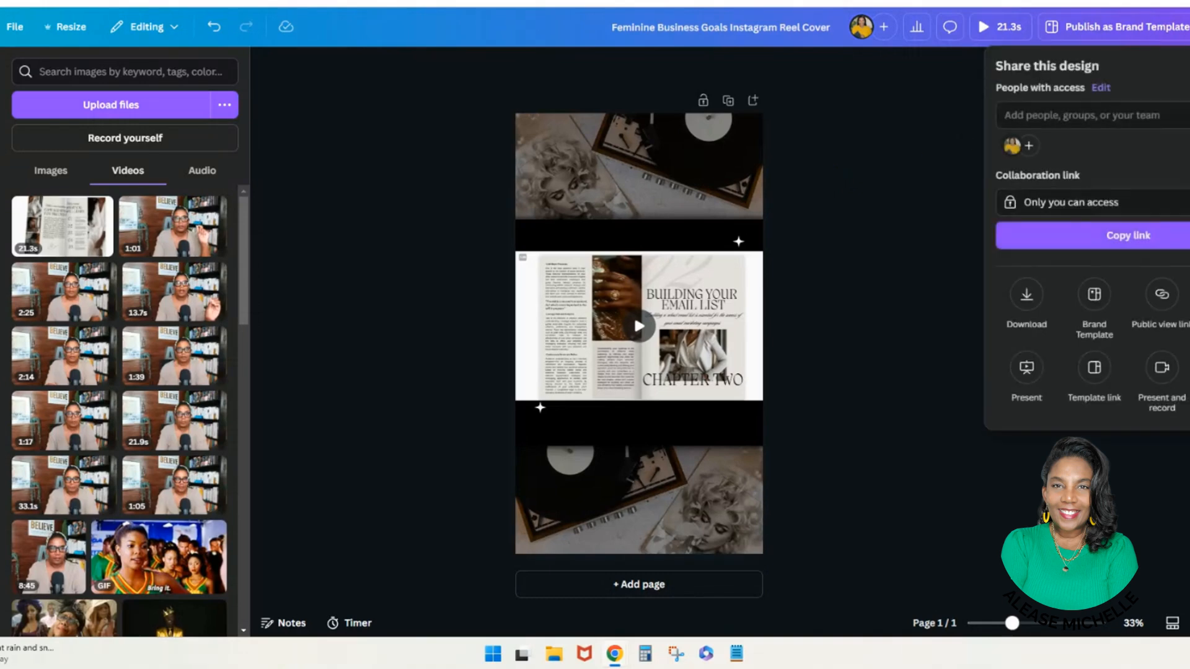
# - Review the design's download options for MP4 Video and close them without downloading
pyautogui.click(1041, 326)
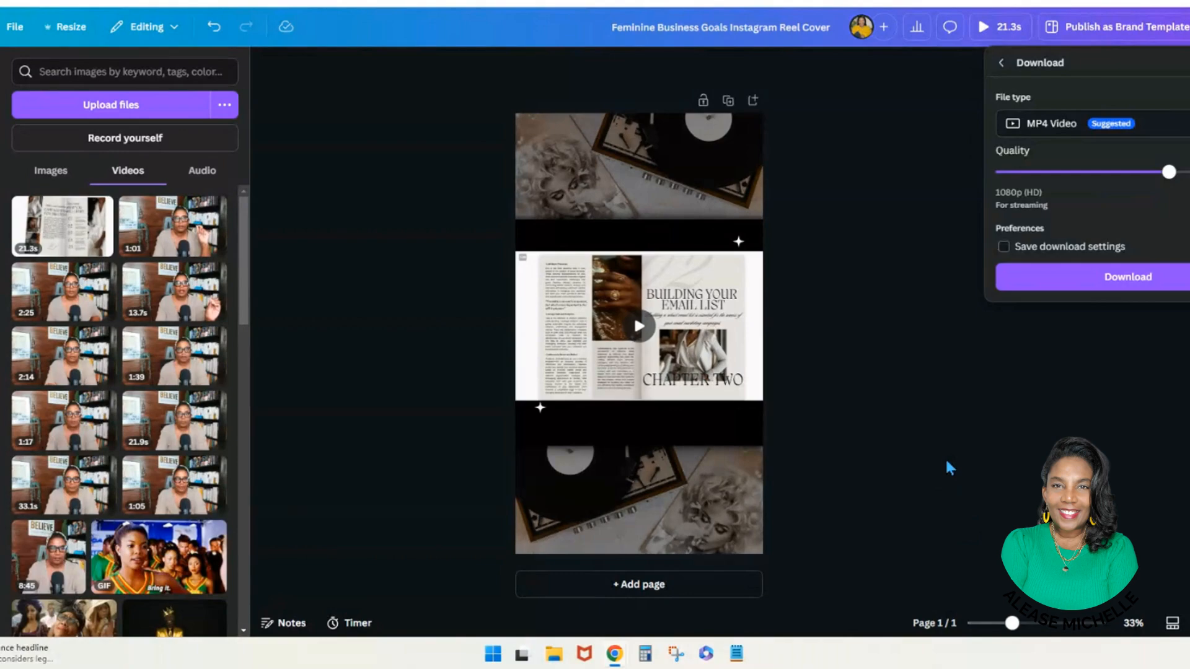
pyautogui.click(889, 381)
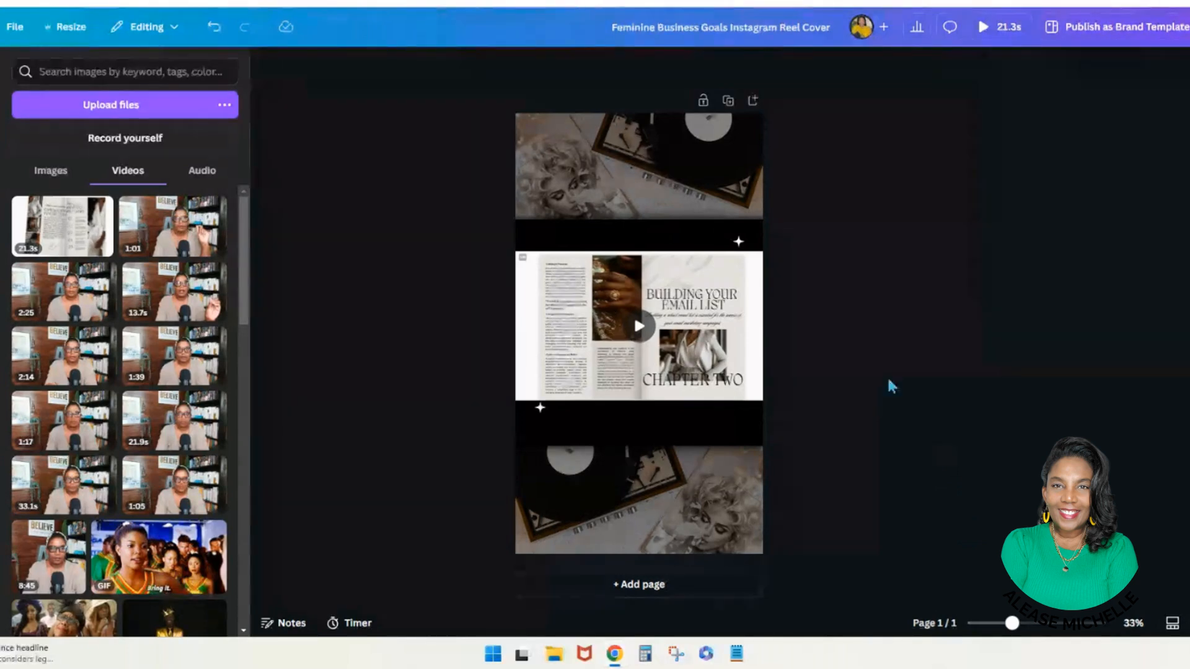